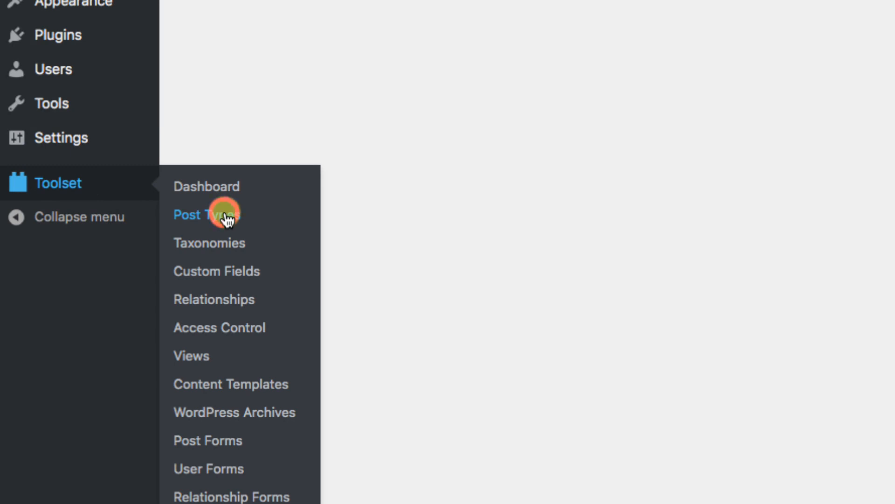
- Add a Tutorials post type (singular Tutorial, slug tutorial), save it, and return to the dashboard
{"action": "left_click", "coordinate": [225, 217]}
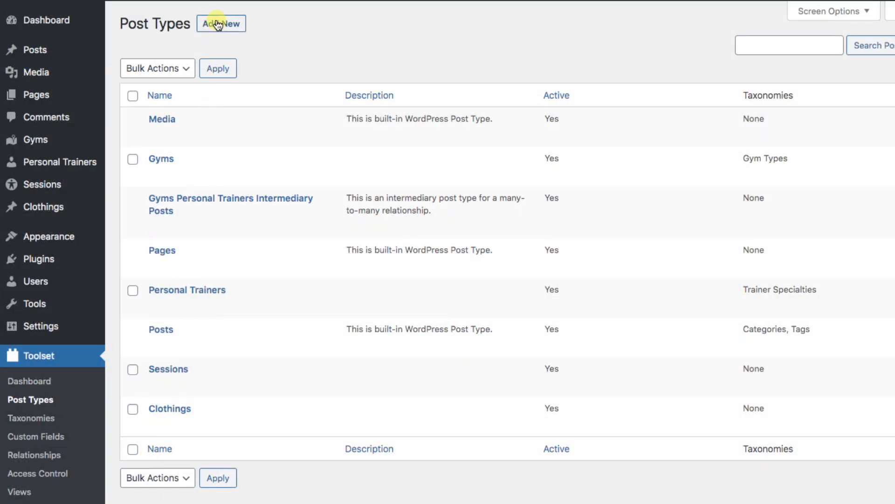
{"action": "left_click", "coordinate": [221, 24]}
{"action": "type", "text": "Tut"}
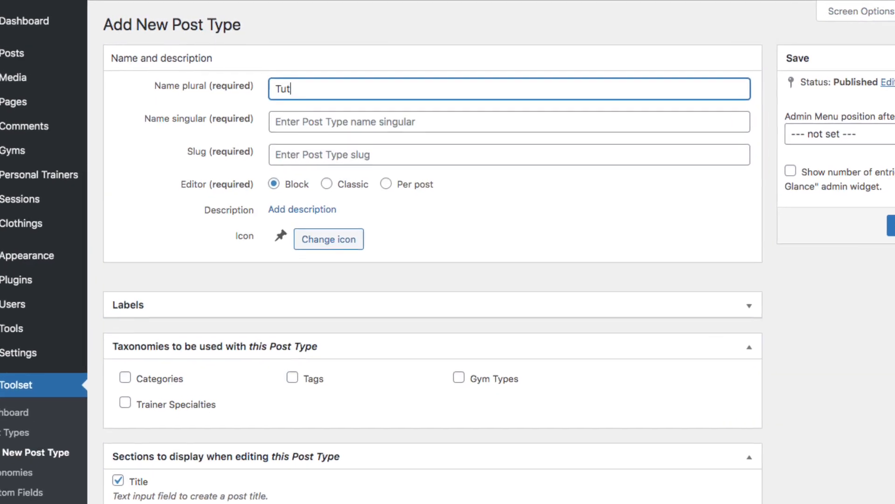
{"action": "type", "text": "or"}
{"action": "type", "text": "ials"}
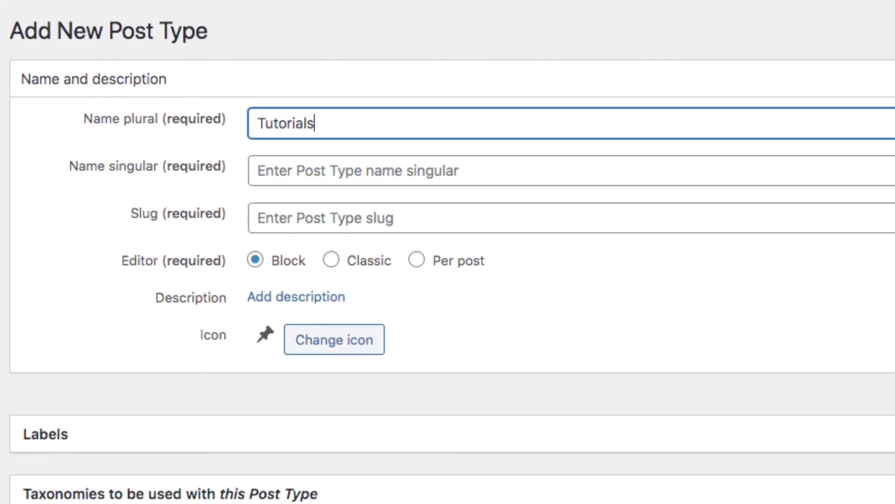
{"action": "key", "text": "Tab"}
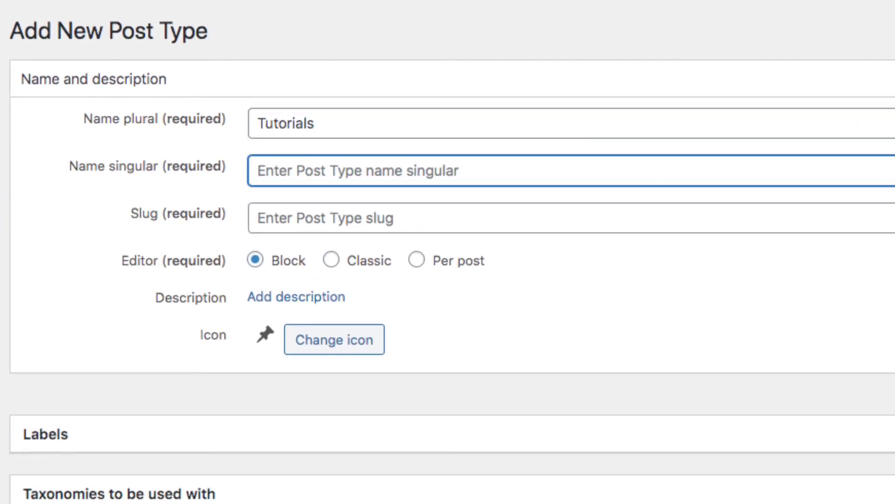
{"action": "type", "text": "Tutorial"}
{"action": "key", "text": "Tab"}
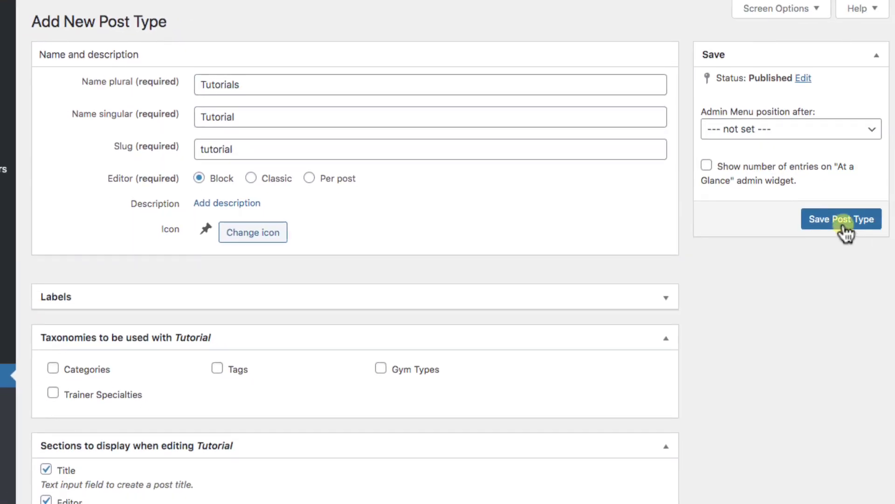
{"action": "left_click", "coordinate": [845, 223]}
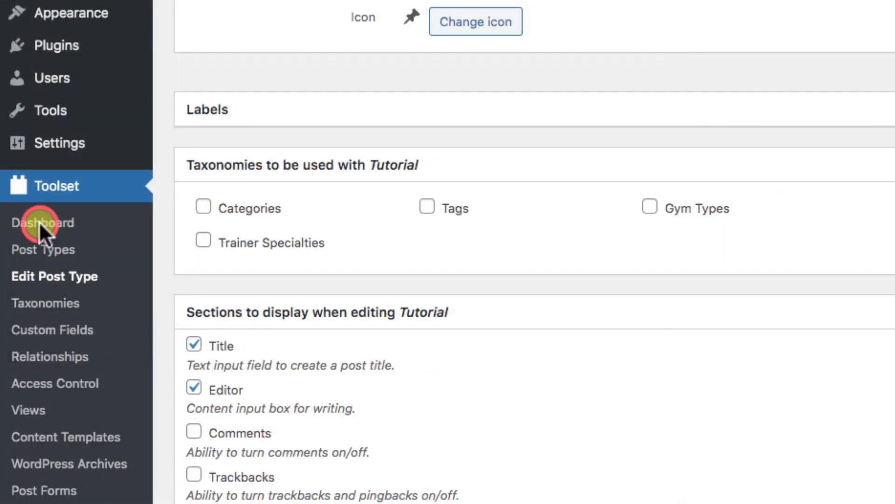
{"action": "left_click", "coordinate": [38, 223]}
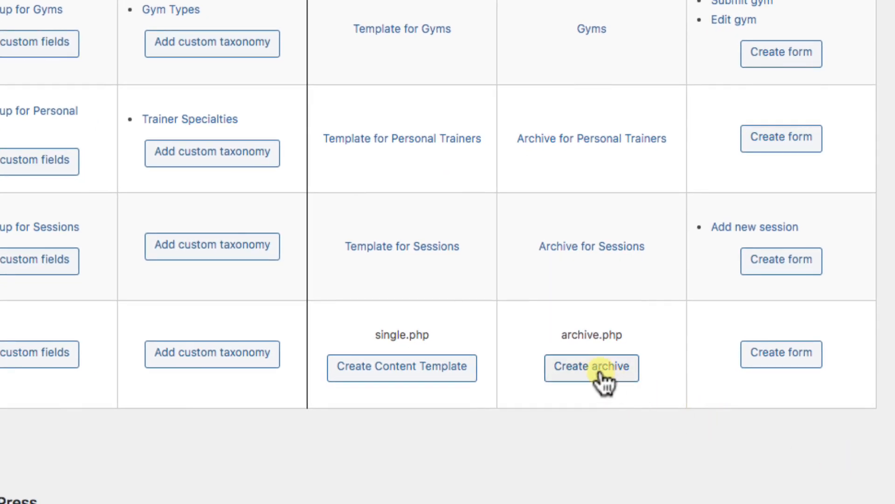
- Create a Tutorials WordPress Archive from its dashboard row, keeping 'Display all the items'
{"action": "left_click", "coordinate": [605, 378]}
{"action": "type", "text": "Tutorials"}
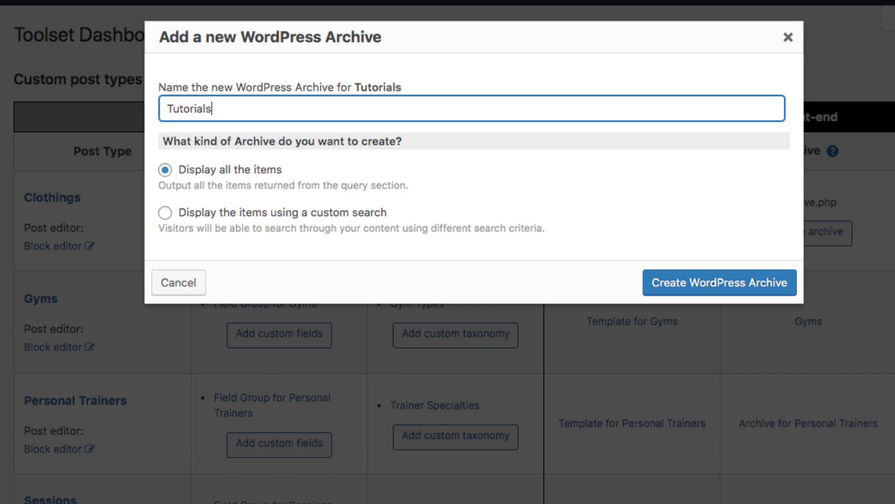
{"action": "left_click", "coordinate": [707, 282]}
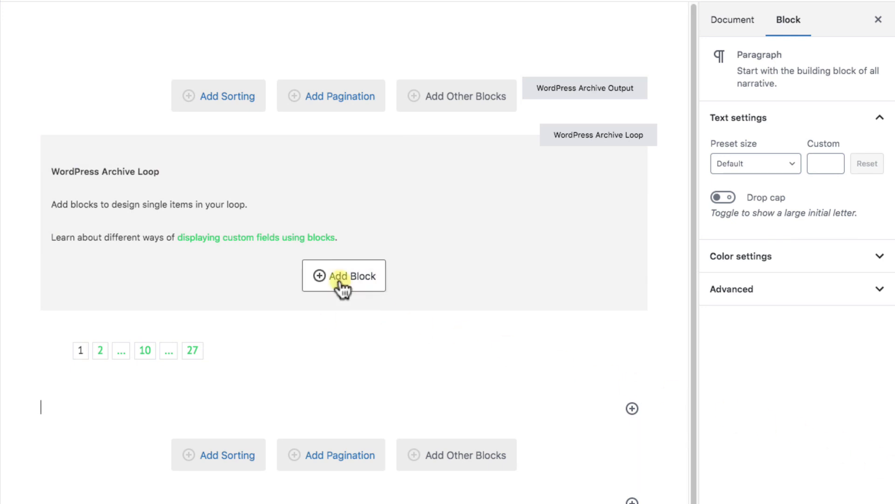
- Insert a Heading block in the loop with dynamic text sourced from Post Title with link
{"action": "left_click", "coordinate": [323, 274]}
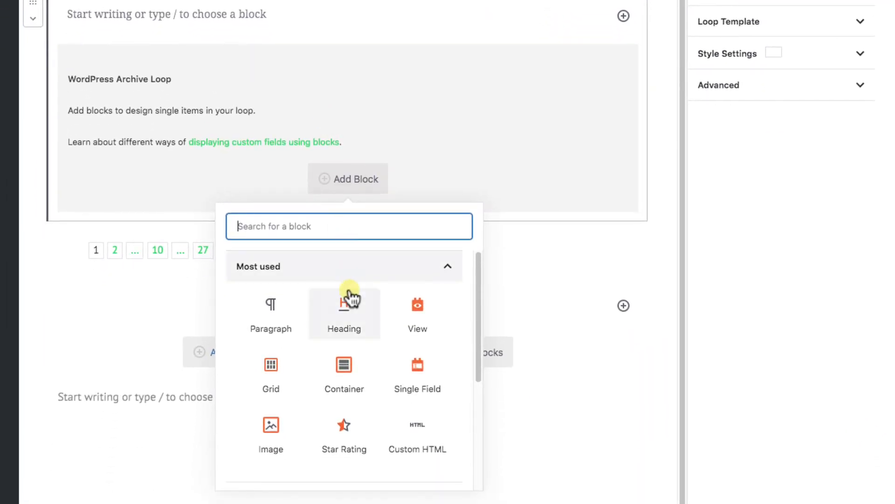
{"action": "left_click", "coordinate": [350, 304]}
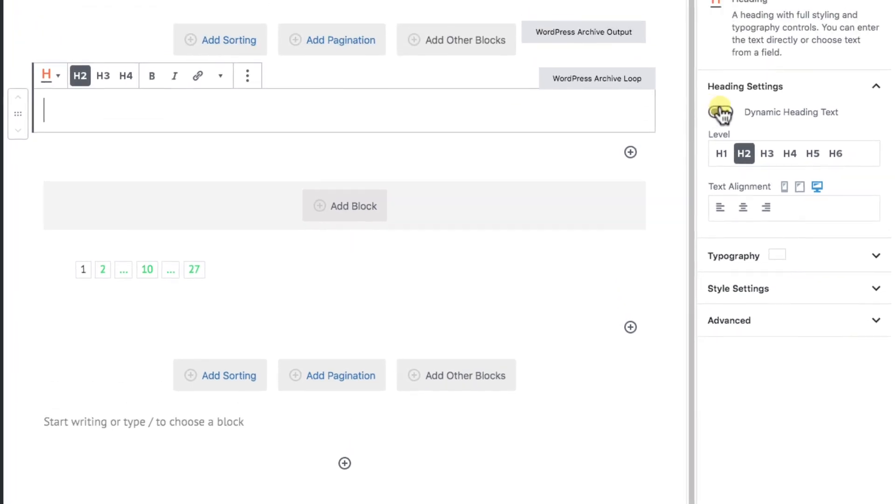
{"action": "left_click", "coordinate": [723, 134]}
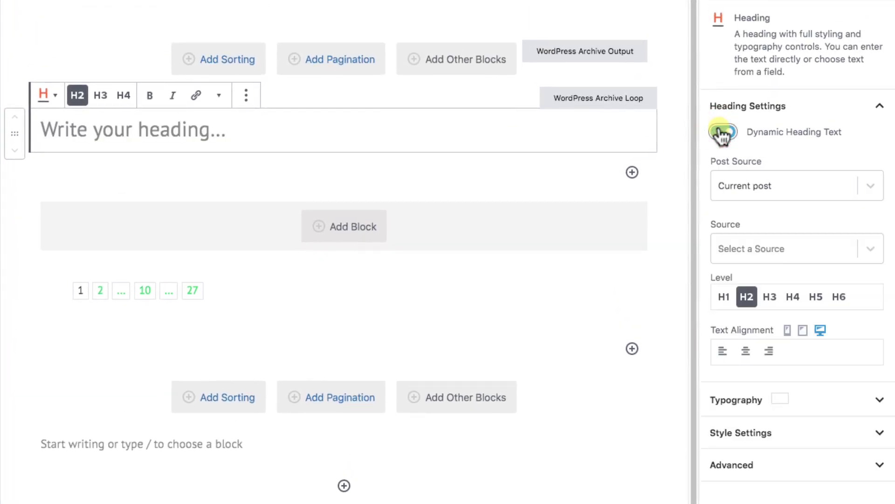
{"action": "left_click", "coordinate": [781, 246]}
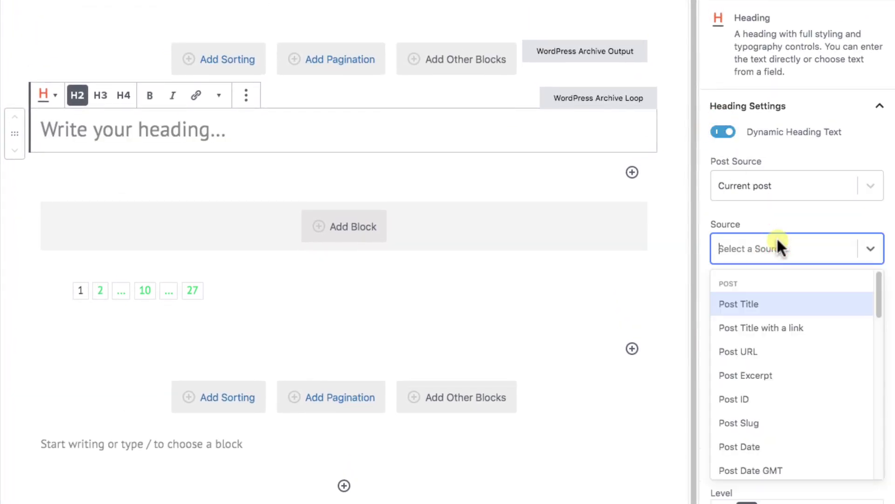
{"action": "left_click", "coordinate": [778, 328]}
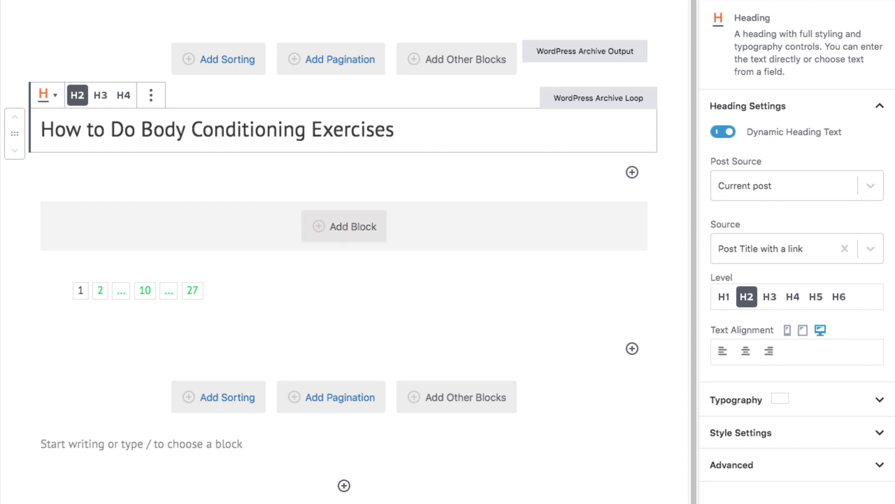
{"action": "mouse_move", "coordinate": [33, 285]}
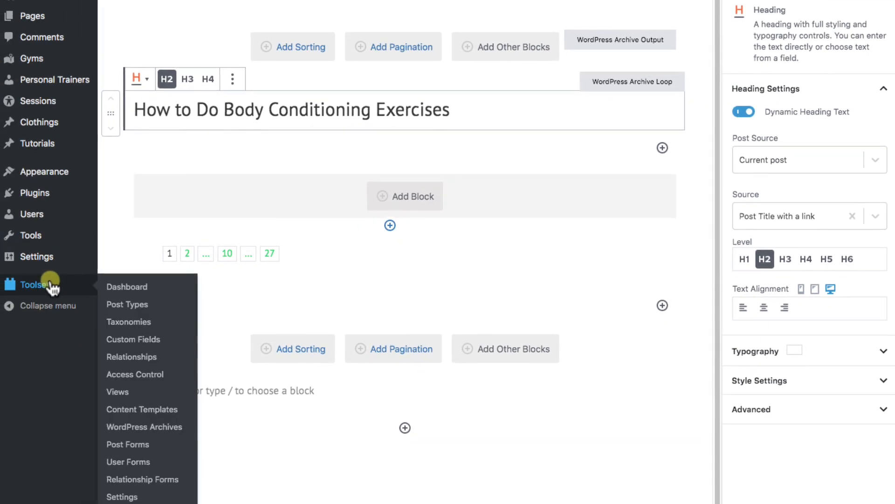
- Open the Gyms archive from the dashboard and inspect its block outline down to the image block
{"action": "left_click", "coordinate": [129, 288]}
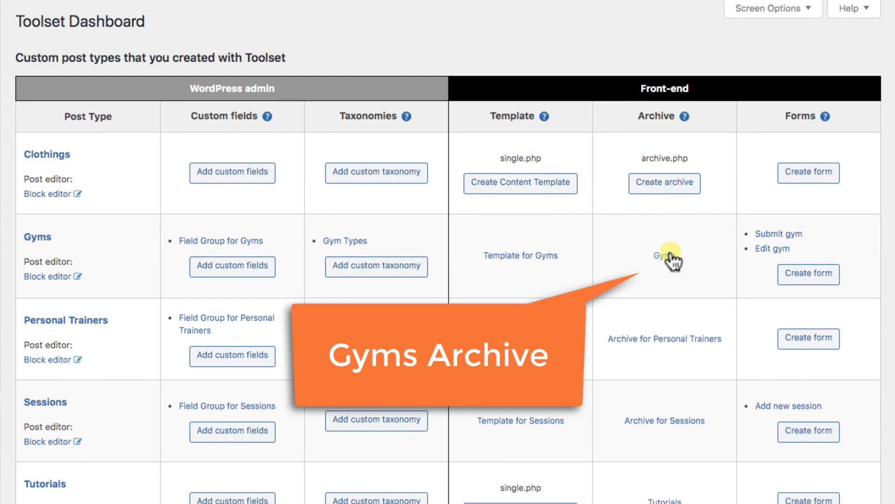
{"action": "left_click", "coordinate": [672, 256]}
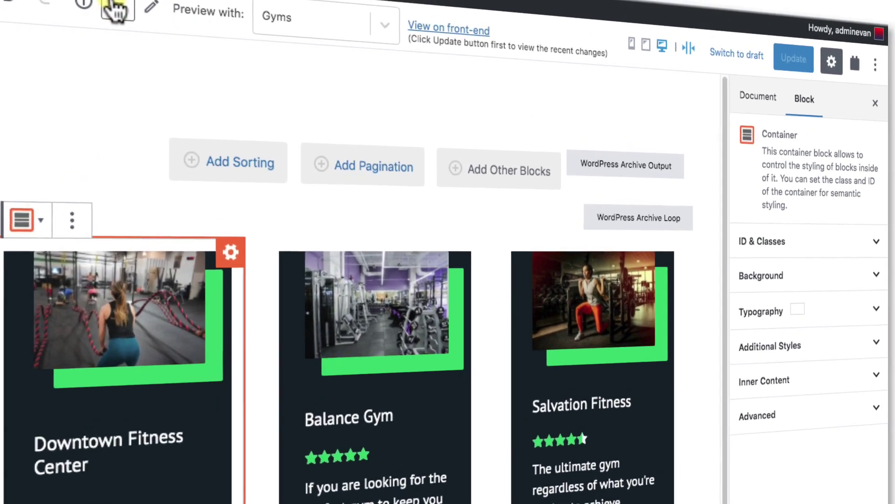
{"action": "left_click", "coordinate": [132, 18]}
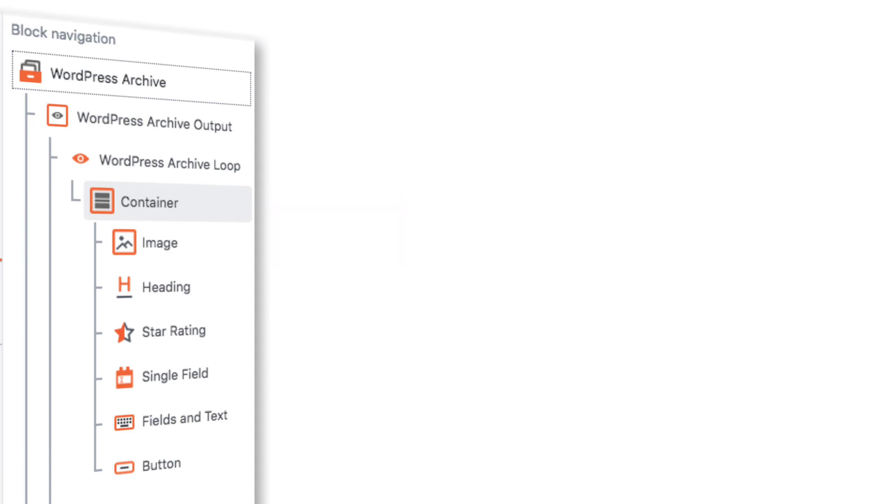
{"action": "left_click", "coordinate": [168, 246]}
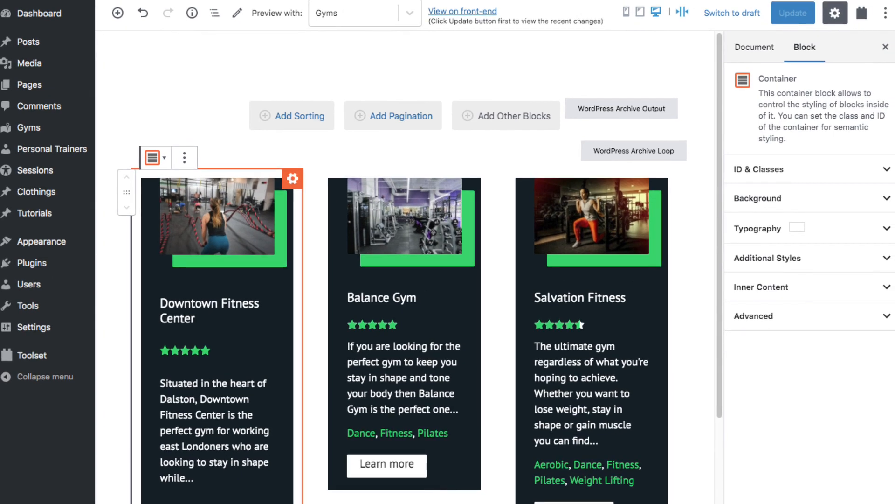
- Select the WordPress Archive Loop block and expand its Grid Settings
{"action": "left_click", "coordinate": [215, 12]}
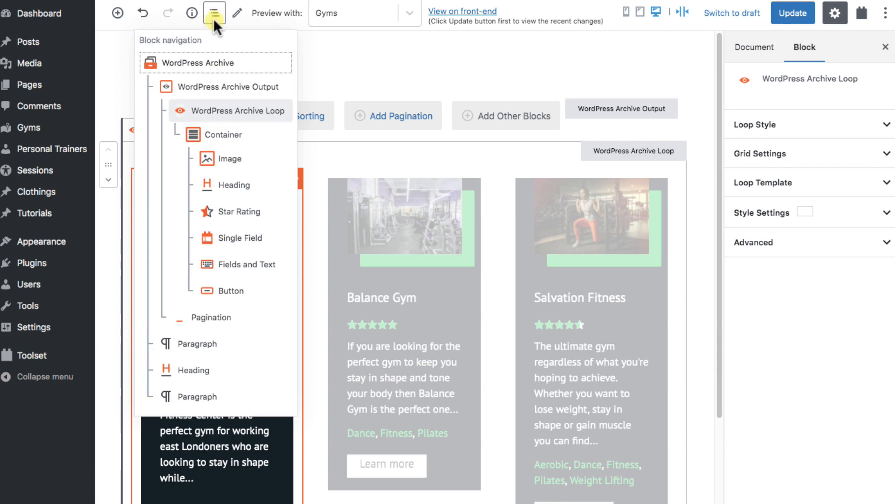
{"action": "left_click", "coordinate": [230, 62]}
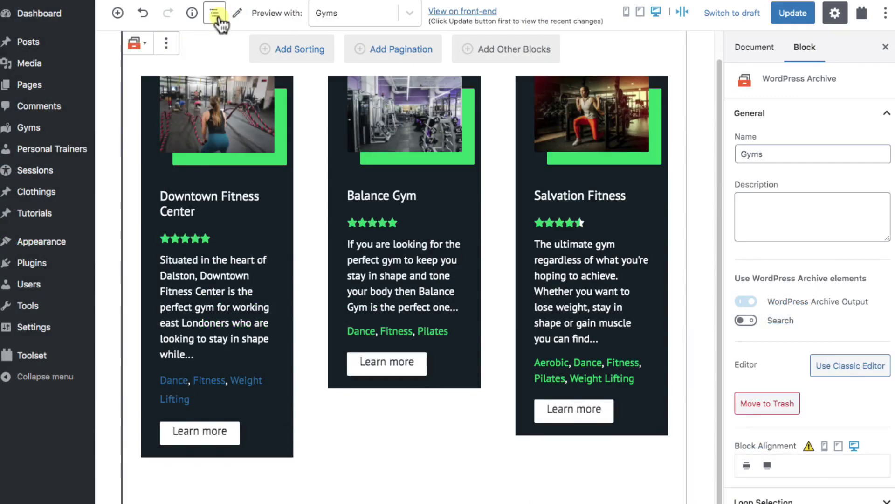
{"action": "left_click", "coordinate": [215, 13]}
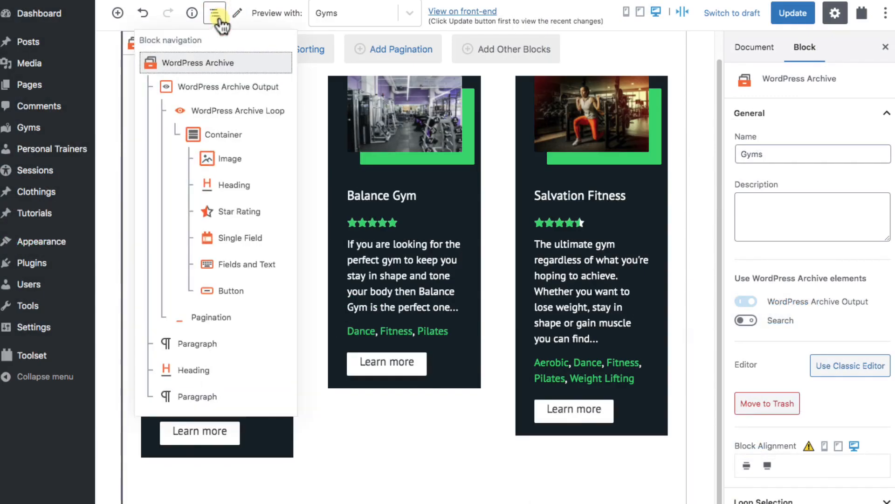
{"action": "left_click", "coordinate": [248, 110]}
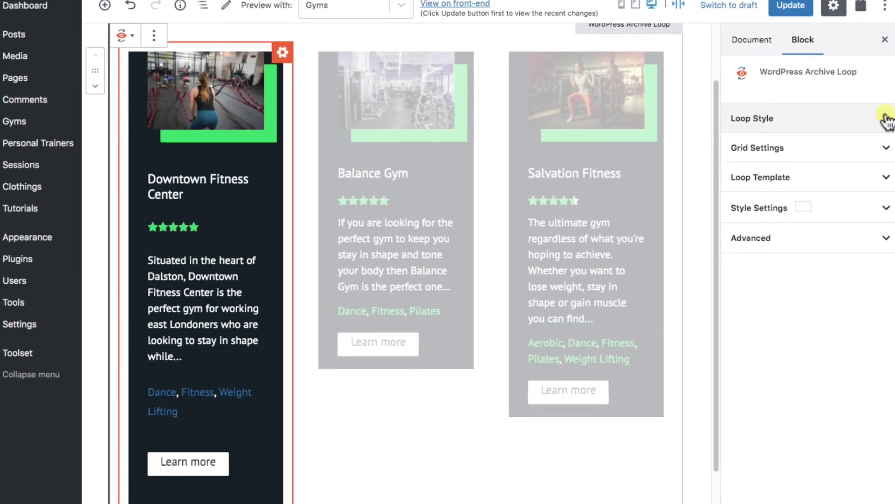
{"action": "left_click", "coordinate": [878, 120]}
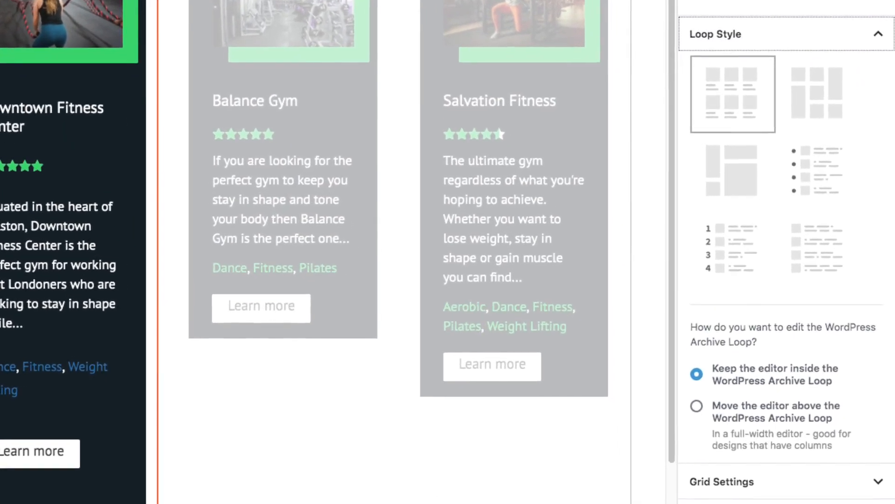
{"action": "left_click", "coordinate": [883, 371]}
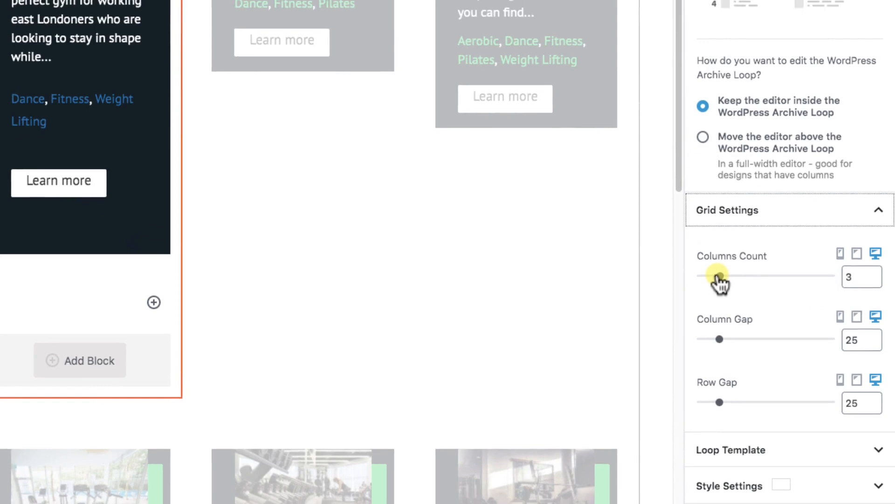
- Drag the Columns Count slider to try the grid at four and then five columns
{"action": "left_click_drag", "start_coordinate": [720, 279], "coordinate": [735, 279]}
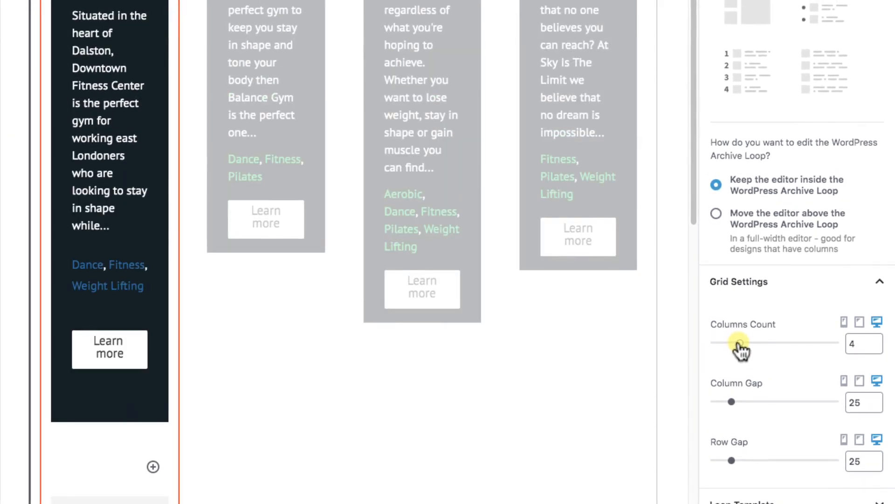
{"action": "left_click_drag", "start_coordinate": [742, 344], "coordinate": [748, 344]}
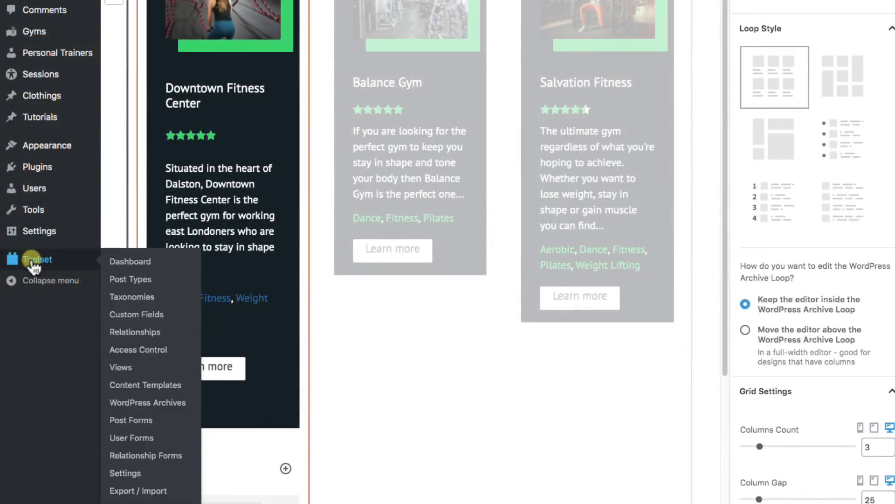
- Open the Gyms post type settings to view its live archive page
{"action": "left_click", "coordinate": [136, 282]}
{"action": "left_click", "coordinate": [156, 151]}
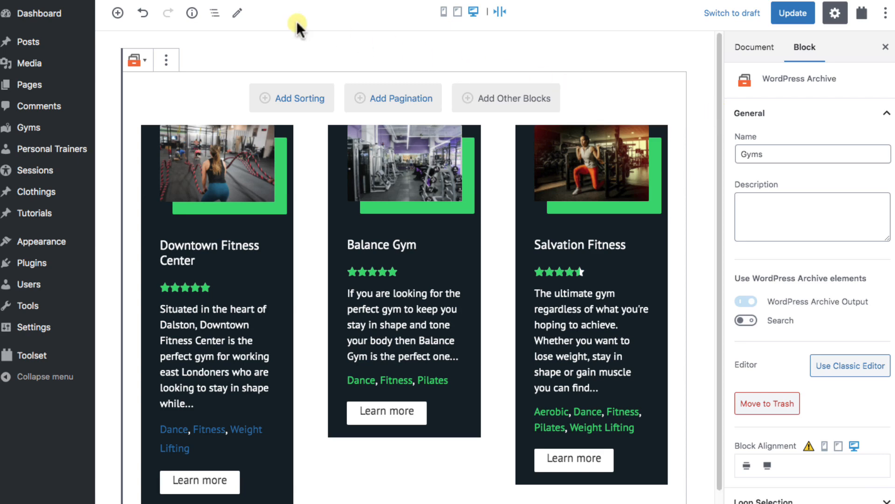
- Select the whole WordPress Archive block from the block outline
{"action": "left_click", "coordinate": [216, 13]}
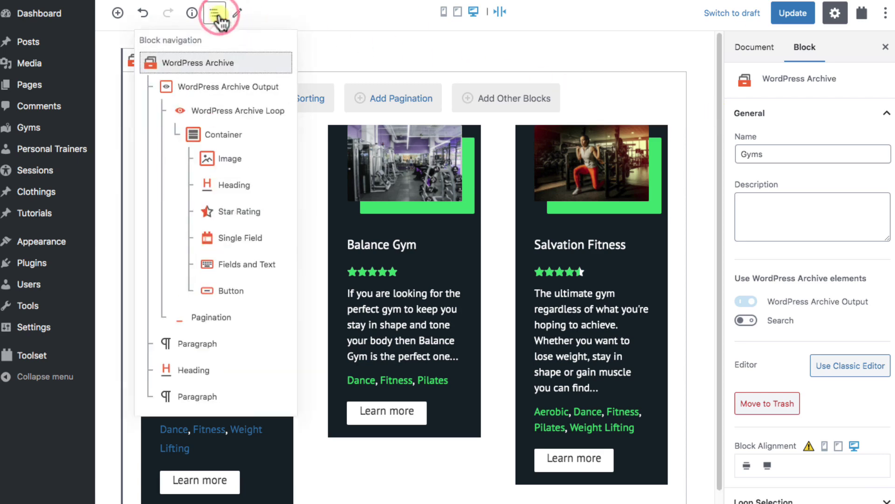
{"action": "left_click", "coordinate": [198, 65]}
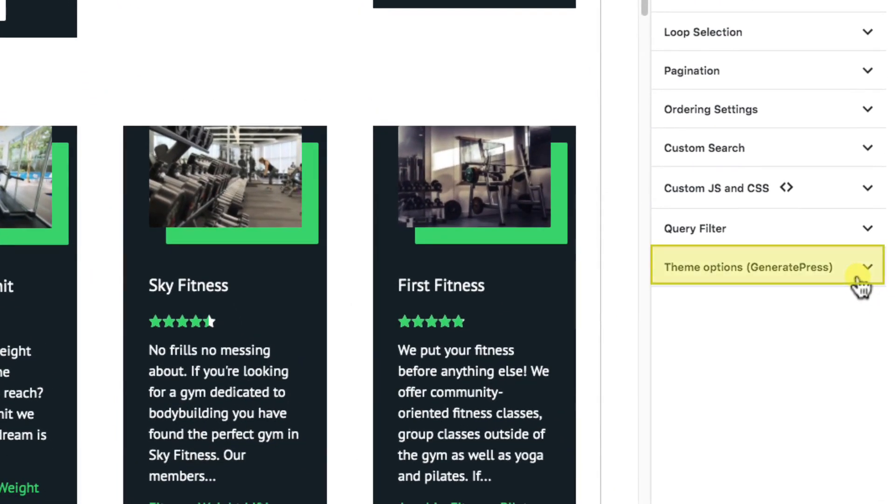
- In Theme options (GeneratePress) under Disable Elements, set Title to Disable for the Gyms archive
{"action": "left_click", "coordinate": [862, 273]}
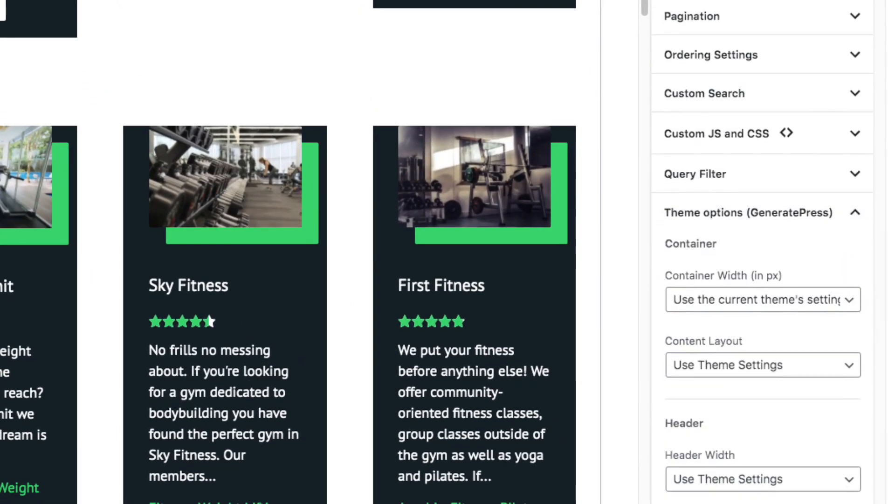
{"action": "scroll", "coordinate": [762, 280], "scroll_direction": "down", "scroll_amount": 5}
{"action": "scroll", "coordinate": [762, 280], "scroll_direction": "down", "scroll_amount": 5}
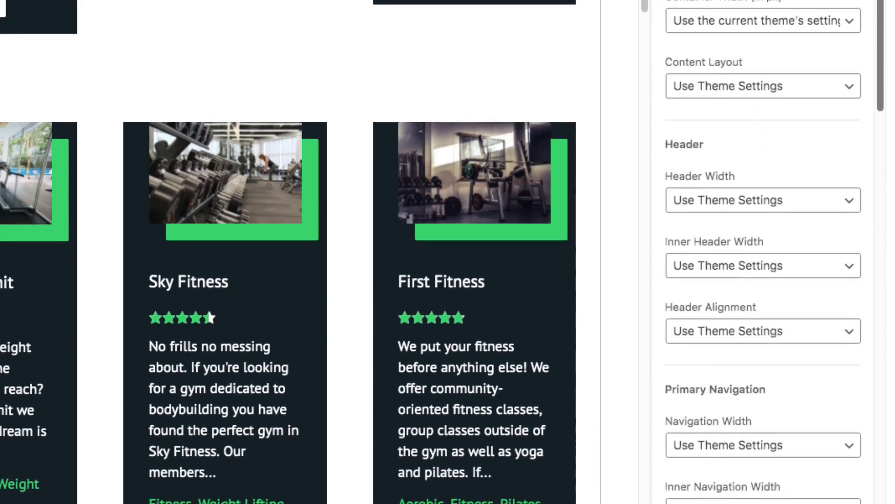
{"action": "scroll", "coordinate": [763, 281], "scroll_direction": "down", "scroll_amount": 2}
{"action": "scroll", "coordinate": [763, 280], "scroll_direction": "down", "scroll_amount": 2}
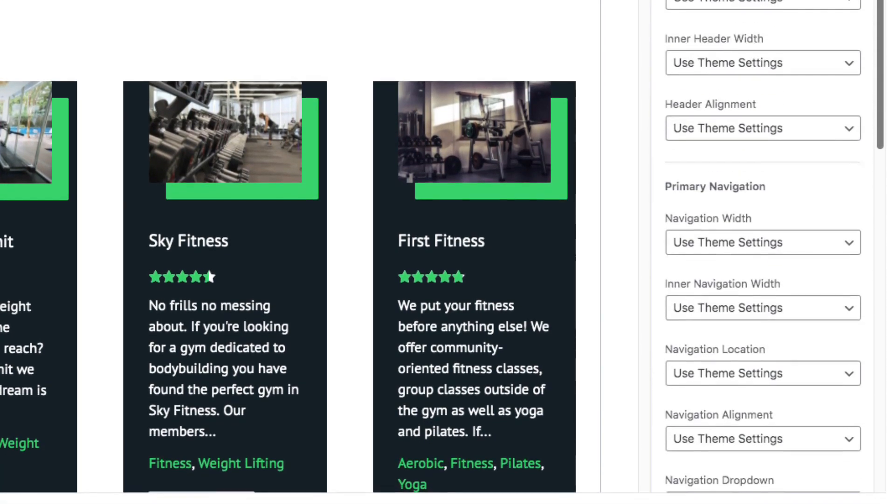
{"action": "scroll", "coordinate": [763, 281], "scroll_direction": "down", "scroll_amount": 2}
{"action": "scroll", "coordinate": [763, 279], "scroll_direction": "down", "scroll_amount": 2}
{"action": "scroll", "coordinate": [762, 280], "scroll_direction": "down", "scroll_amount": 2}
{"action": "scroll", "coordinate": [763, 280], "scroll_direction": "down", "scroll_amount": 2}
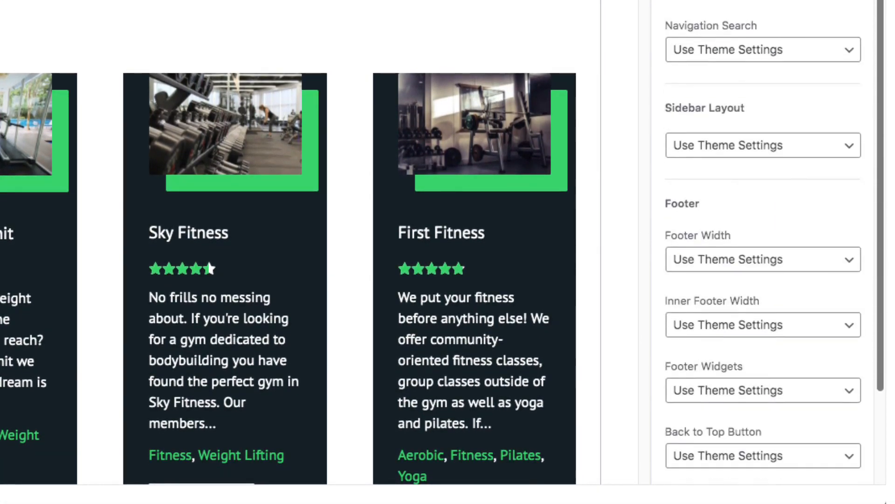
{"action": "scroll", "coordinate": [762, 280], "scroll_direction": "down", "scroll_amount": 3}
{"action": "scroll", "coordinate": [762, 279], "scroll_direction": "down", "scroll_amount": 1}
{"action": "left_click", "coordinate": [846, 386]}
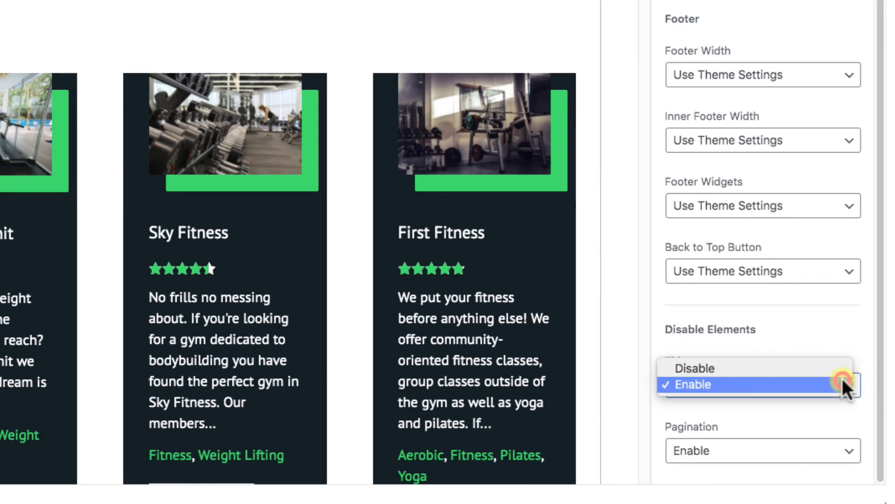
{"action": "left_click", "coordinate": [842, 367]}
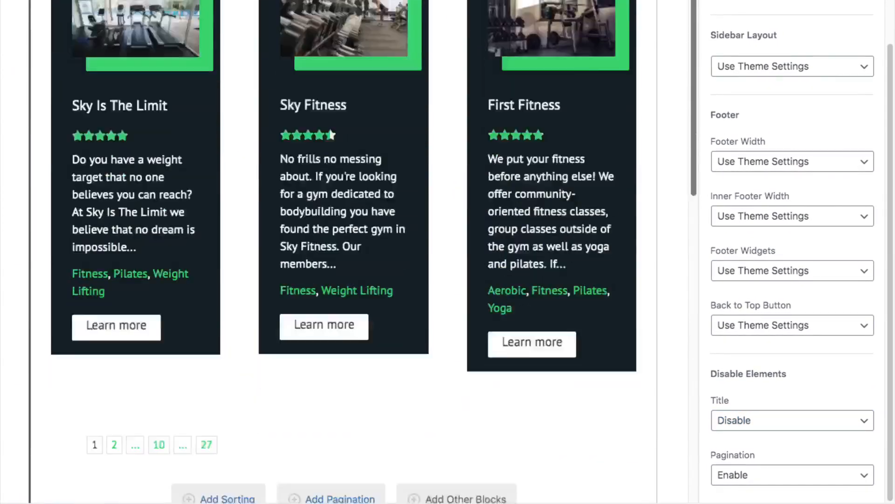
{"action": "scroll", "coordinate": [350, 252], "scroll_direction": "down", "scroll_amount": 2}
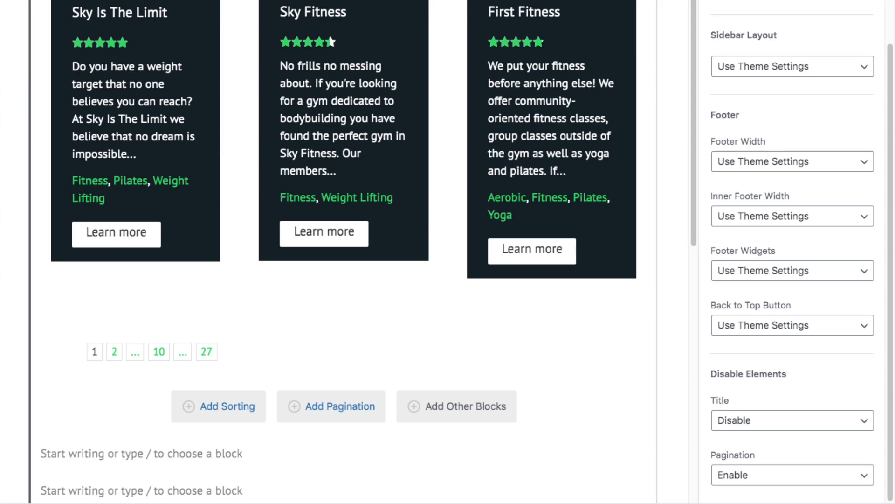
{"action": "scroll", "coordinate": [693, 211], "scroll_direction": "up", "scroll_amount": 8}
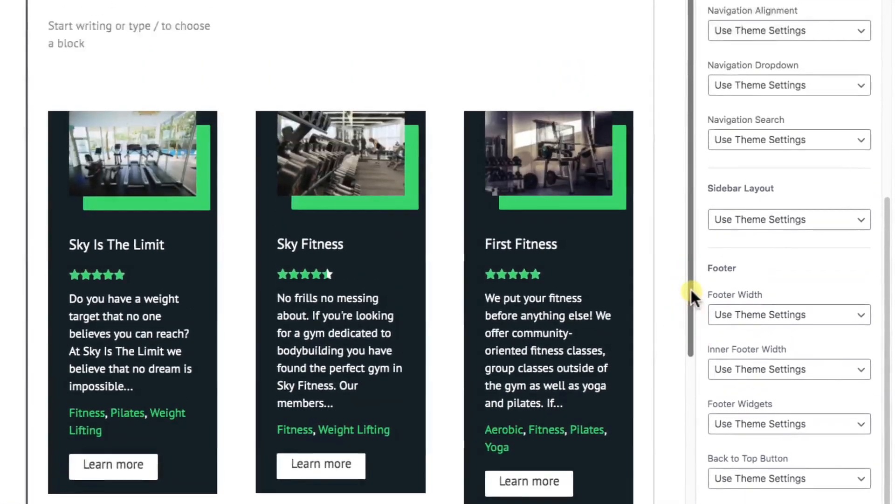
{"action": "scroll", "coordinate": [672, 378], "scroll_direction": "up", "scroll_amount": 8}
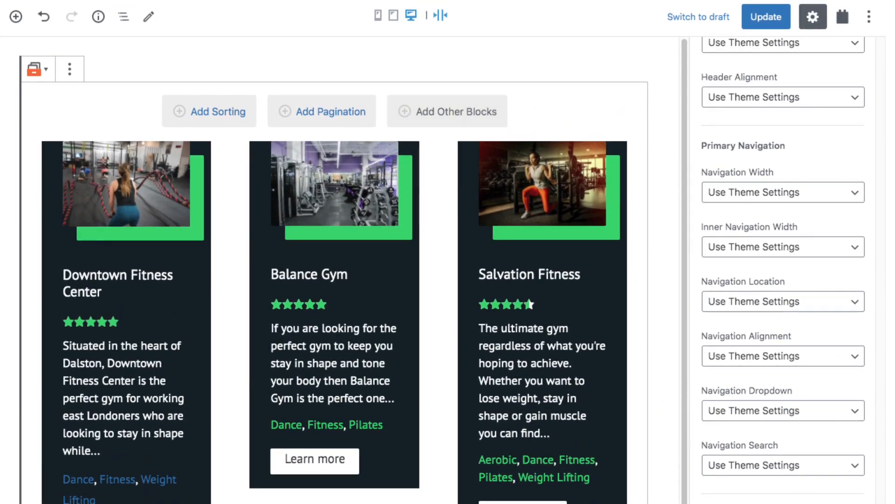
- Insert a Heading block reading Gyms above the post grid
{"action": "left_click", "coordinate": [447, 111]}
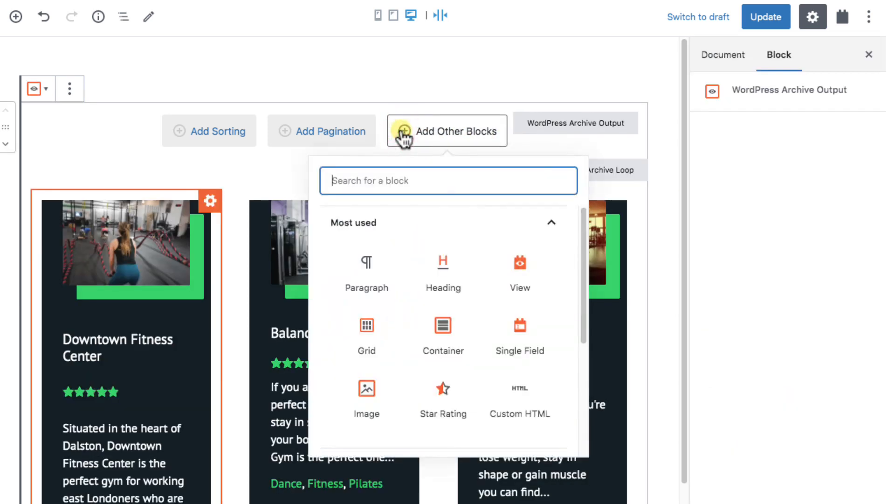
{"action": "left_click", "coordinate": [441, 271]}
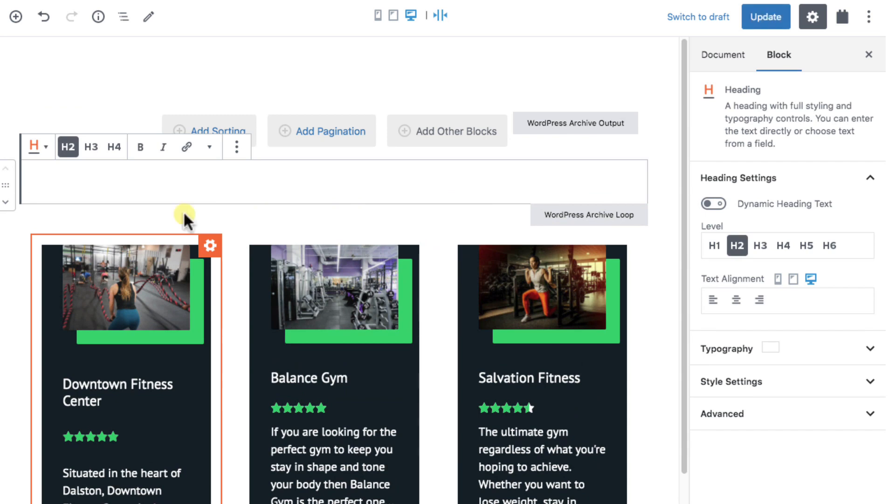
{"action": "type", "text": "Gyms"}
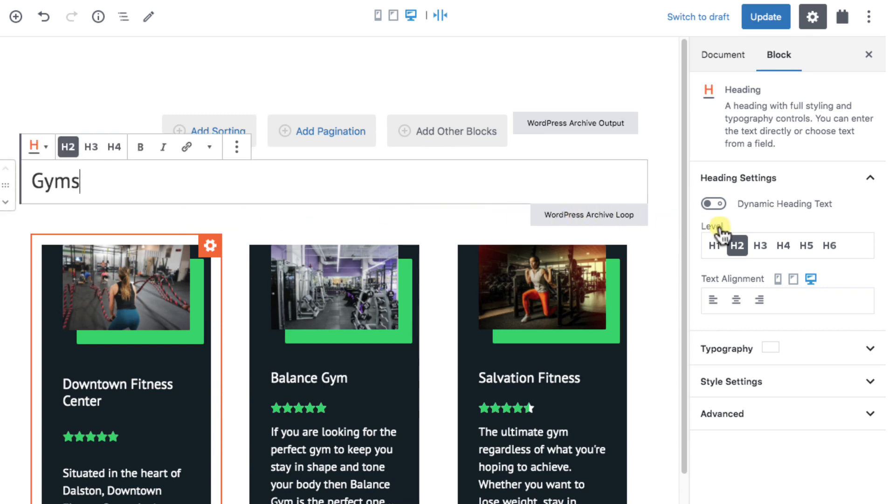
- Make the Gyms heading H1, centred, with font size 60 and green text colour
{"action": "left_click", "coordinate": [715, 245]}
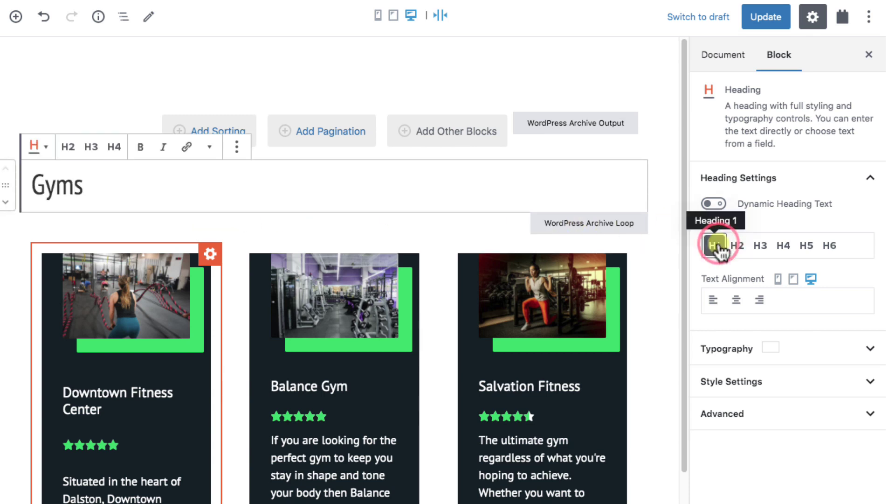
{"action": "left_click", "coordinate": [737, 301]}
{"action": "left_click", "coordinate": [784, 348]}
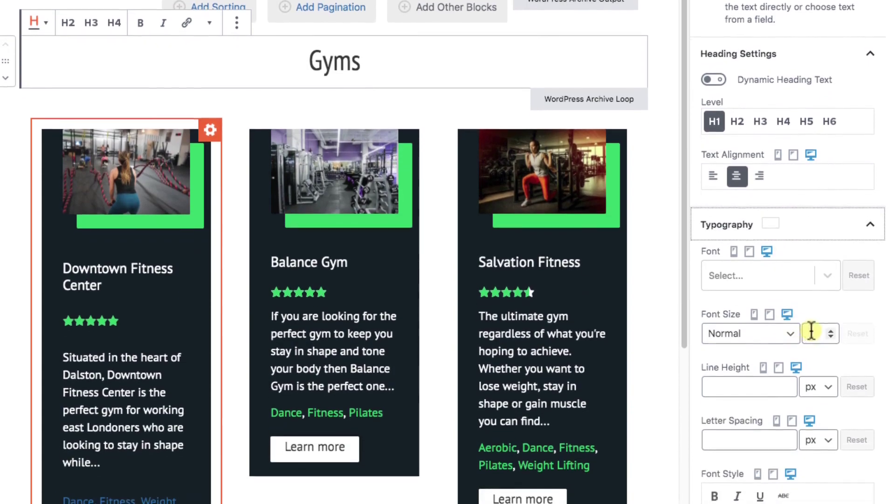
{"action": "left_click", "coordinate": [820, 329]}
{"action": "type", "text": "60"}
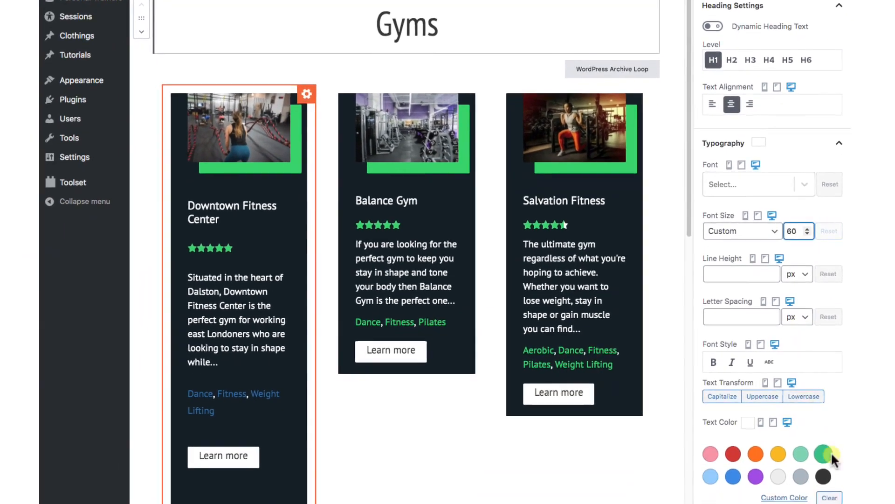
{"action": "left_click", "coordinate": [823, 454]}
{"action": "left_click", "coordinate": [839, 142]}
{"action": "left_click", "coordinate": [839, 6]}
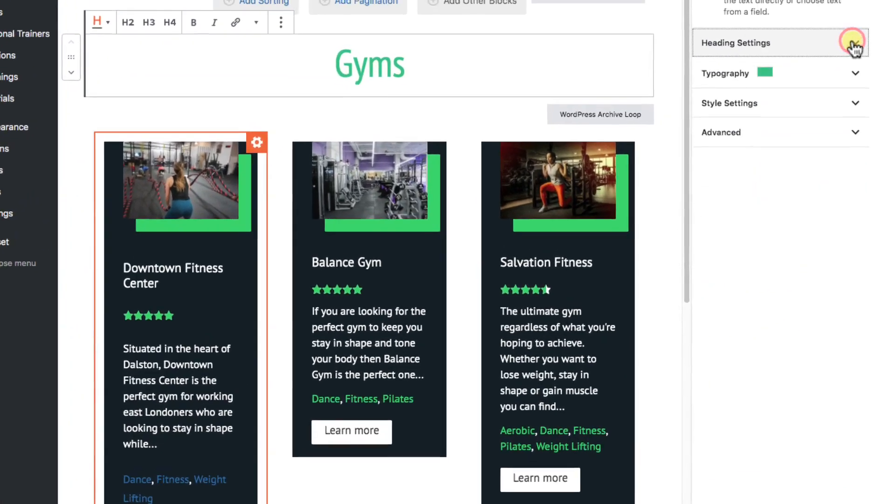
- Enable custom Margin/Padding on the heading and set a 50px bottom margin
{"action": "left_click", "coordinate": [855, 104]}
{"action": "left_click", "coordinate": [712, 294]}
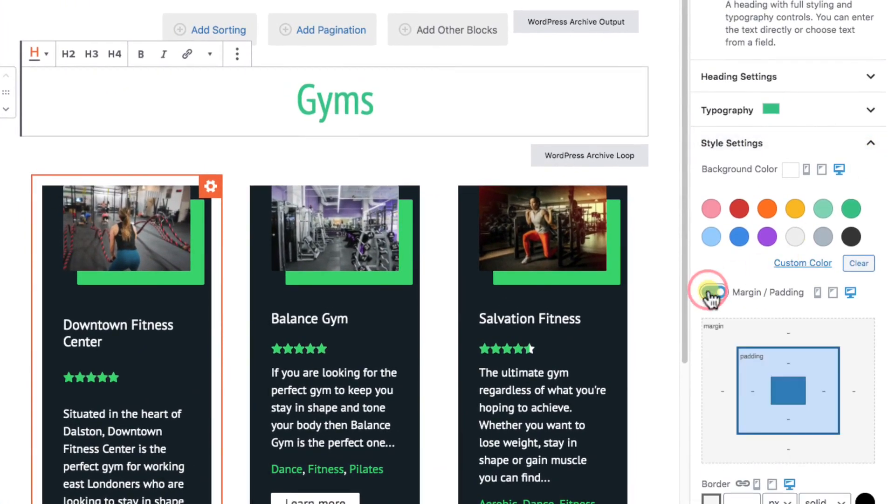
{"action": "left_click", "coordinate": [789, 449]}
{"action": "type", "text": "50"}
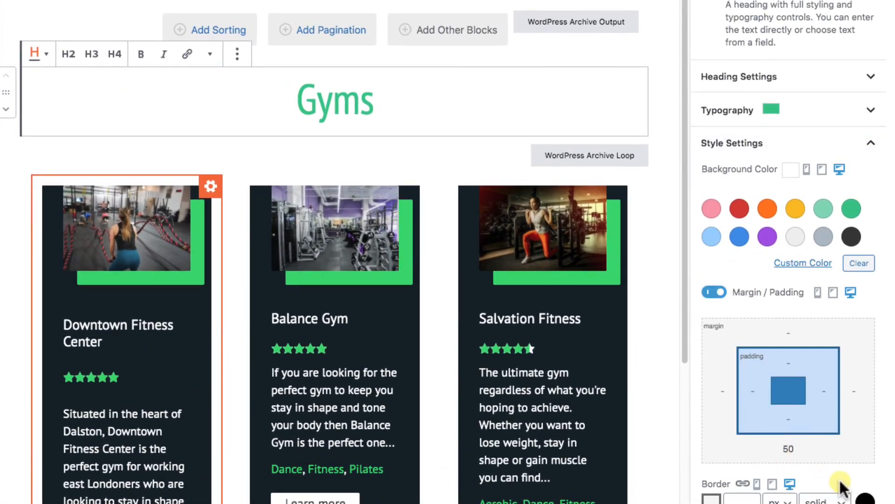
{"action": "key", "text": "Return"}
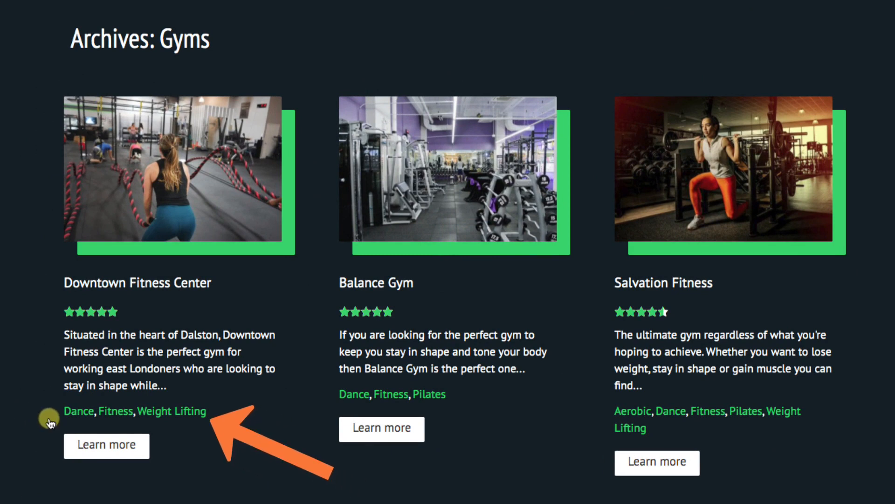
{"action": "left_click", "coordinate": [78, 411]}
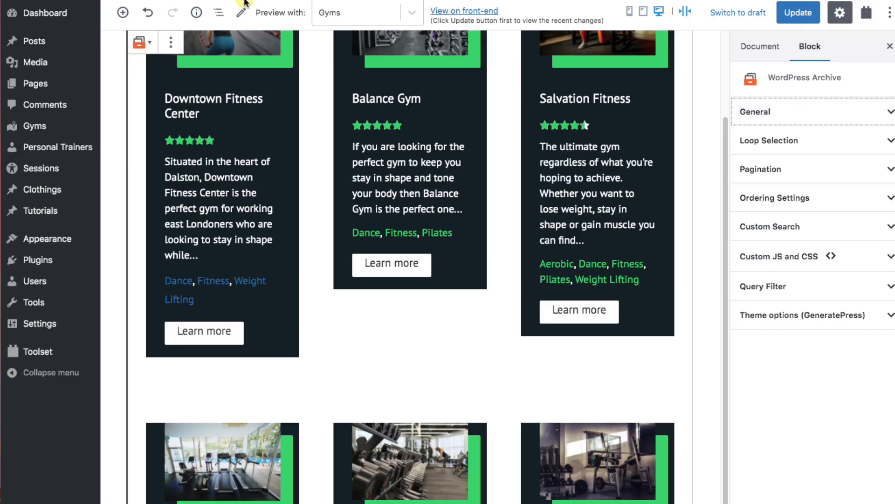
- Show the WordPress Archive's Loop Selection, listing Gyms post archive and Gym Types taxonomy
{"action": "left_click", "coordinate": [217, 13]}
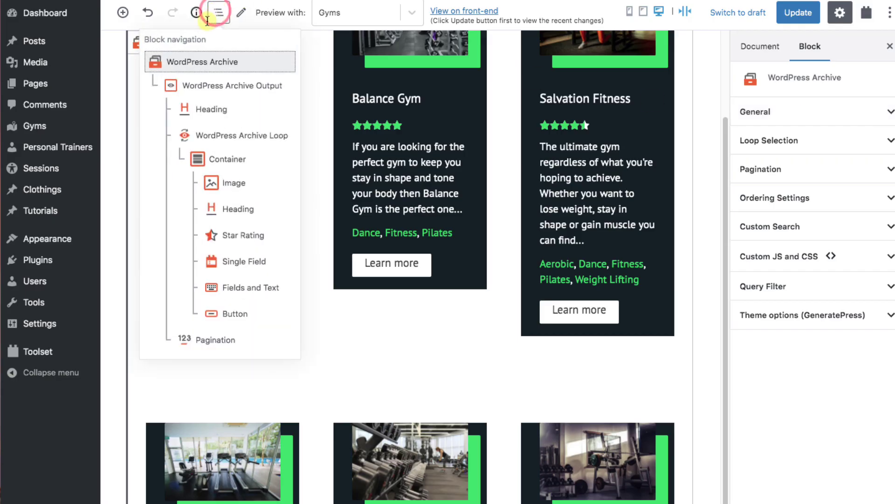
{"action": "left_click", "coordinate": [201, 63]}
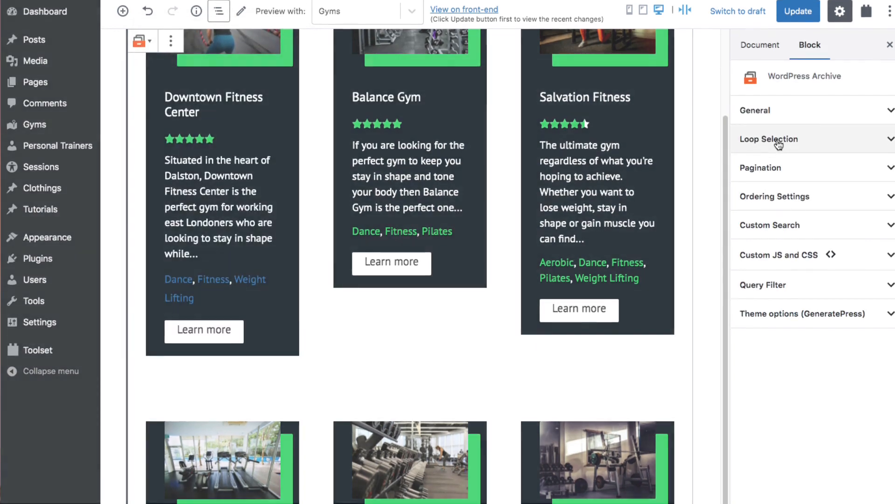
{"action": "left_click", "coordinate": [768, 140]}
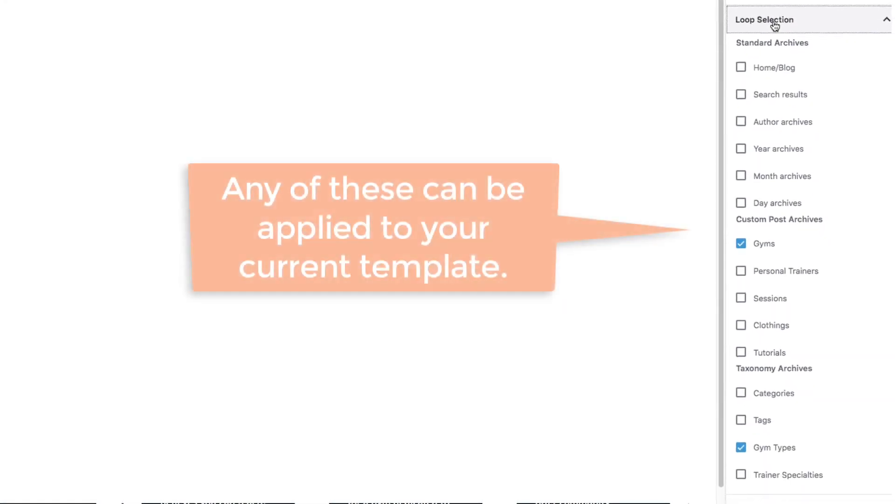